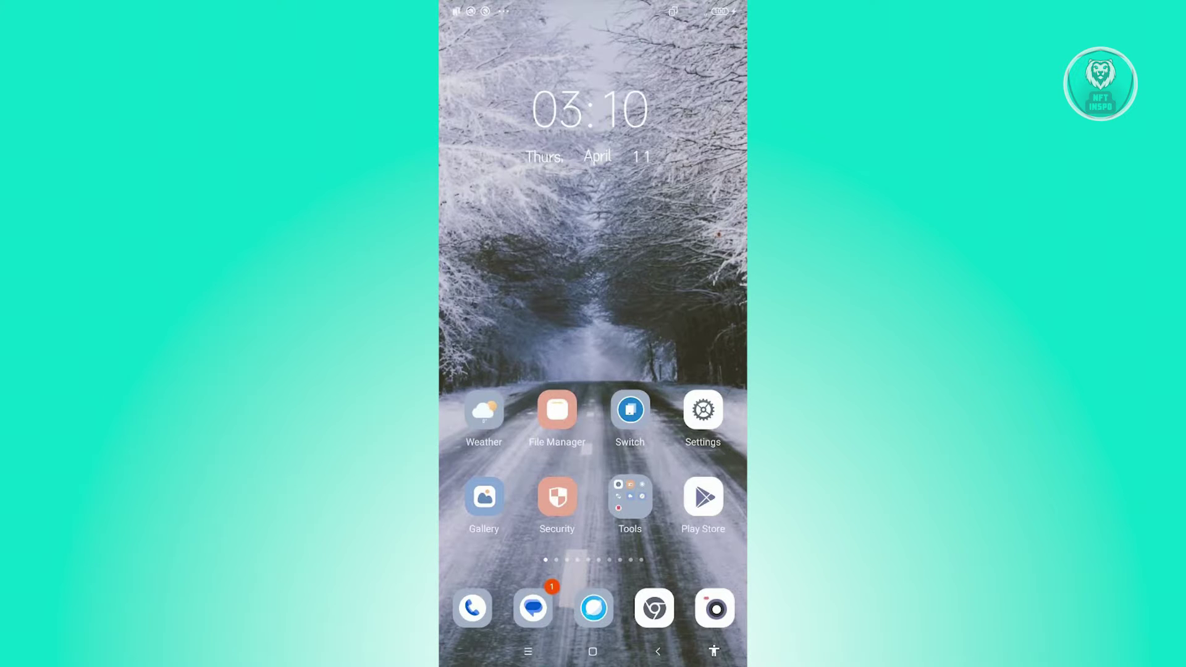
left_click(703, 498)
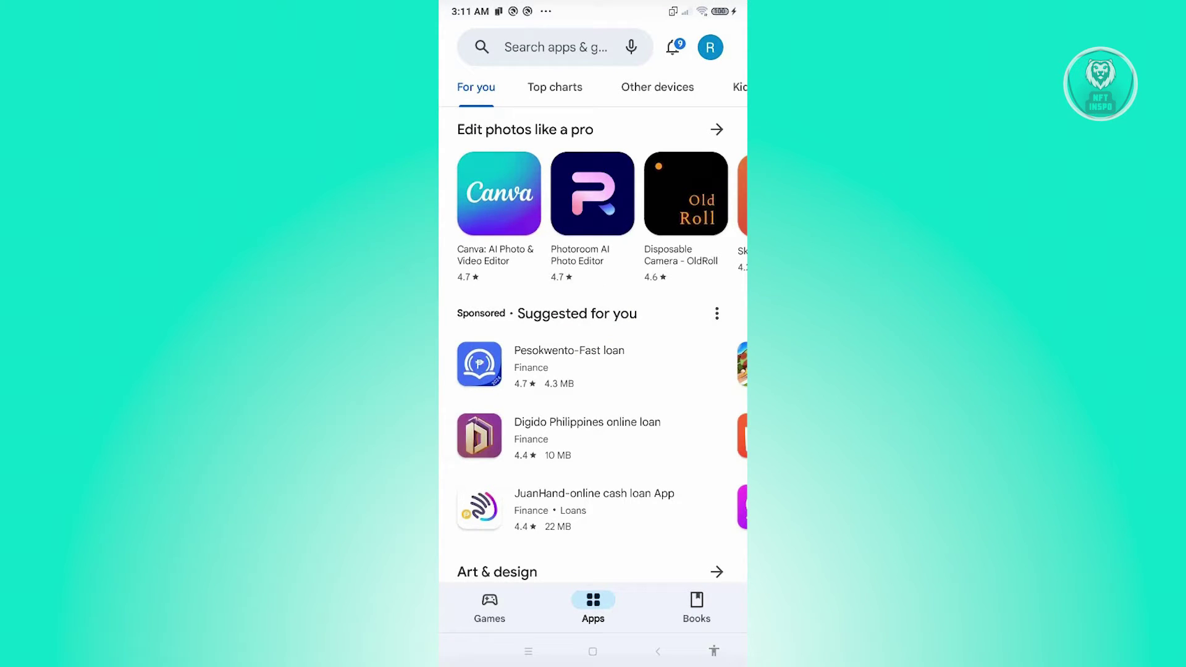
left_click(710, 47)
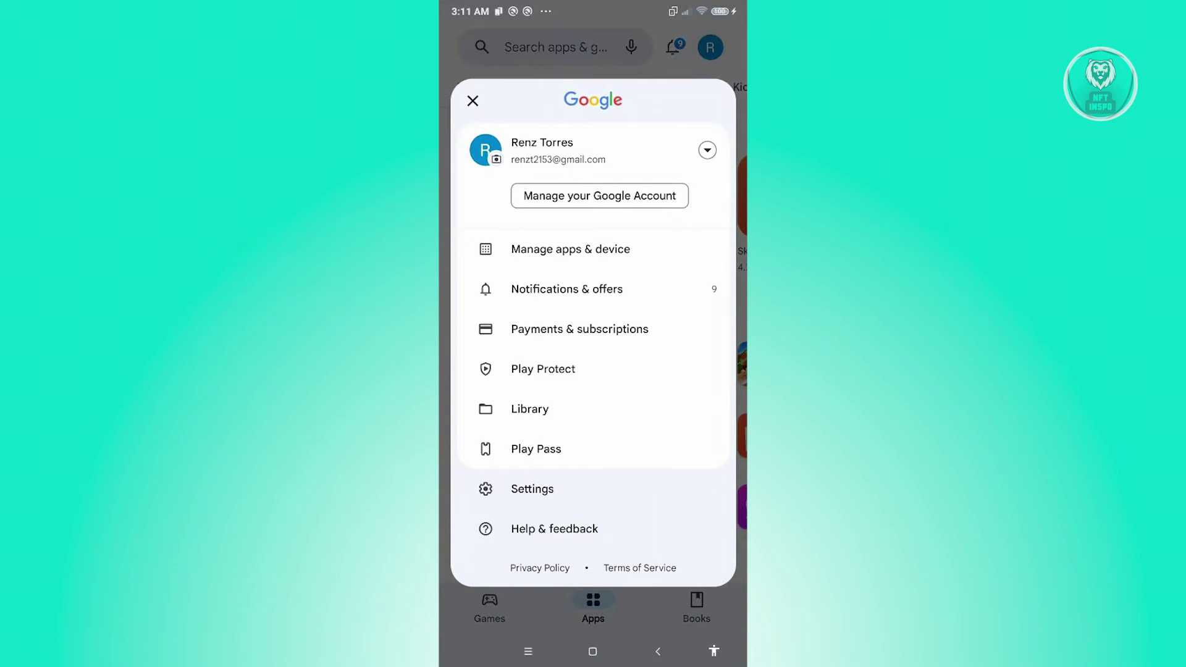
left_click(579, 330)
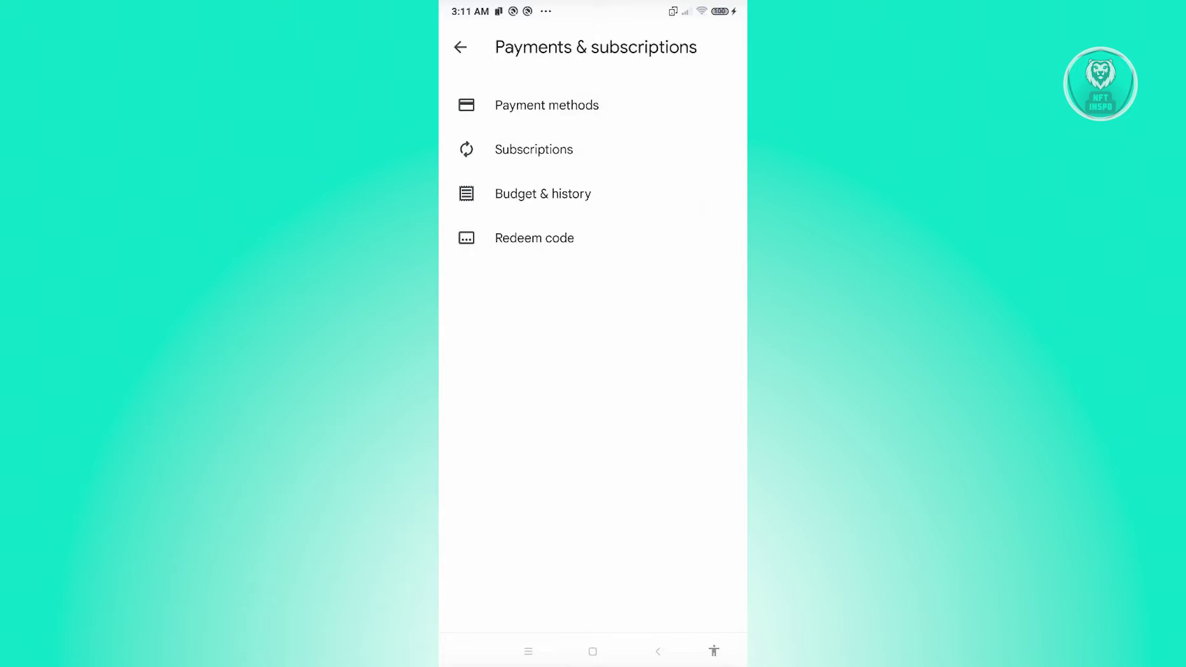
left_click(546, 105)
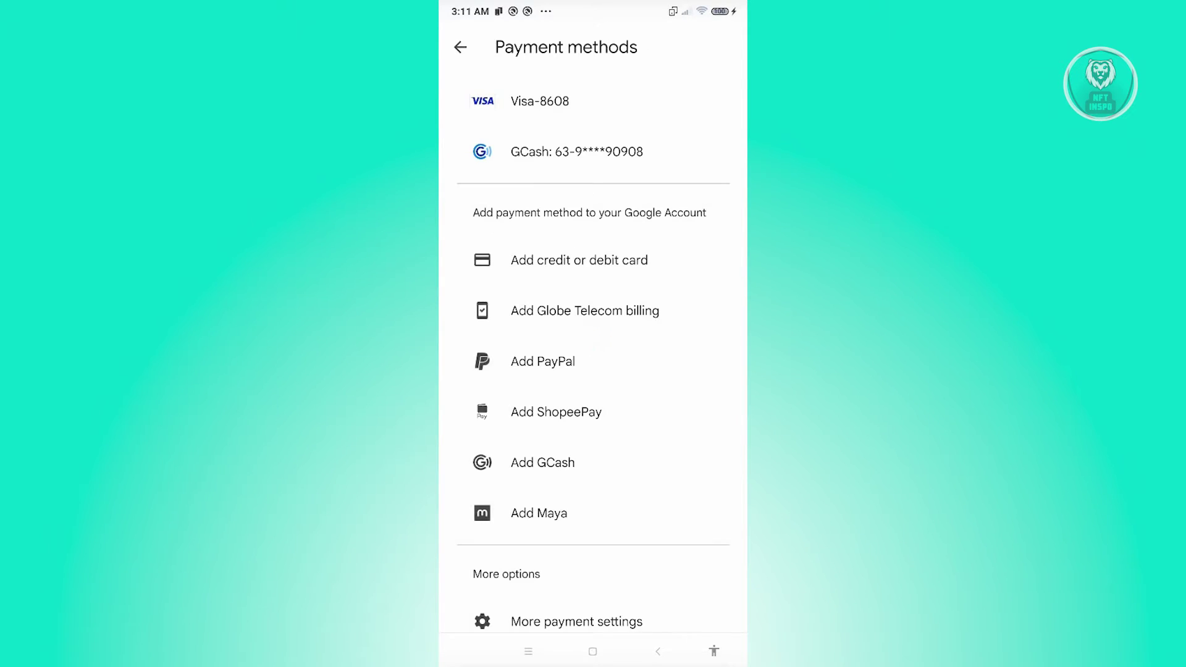
scroll(593, 371, "down", 1)
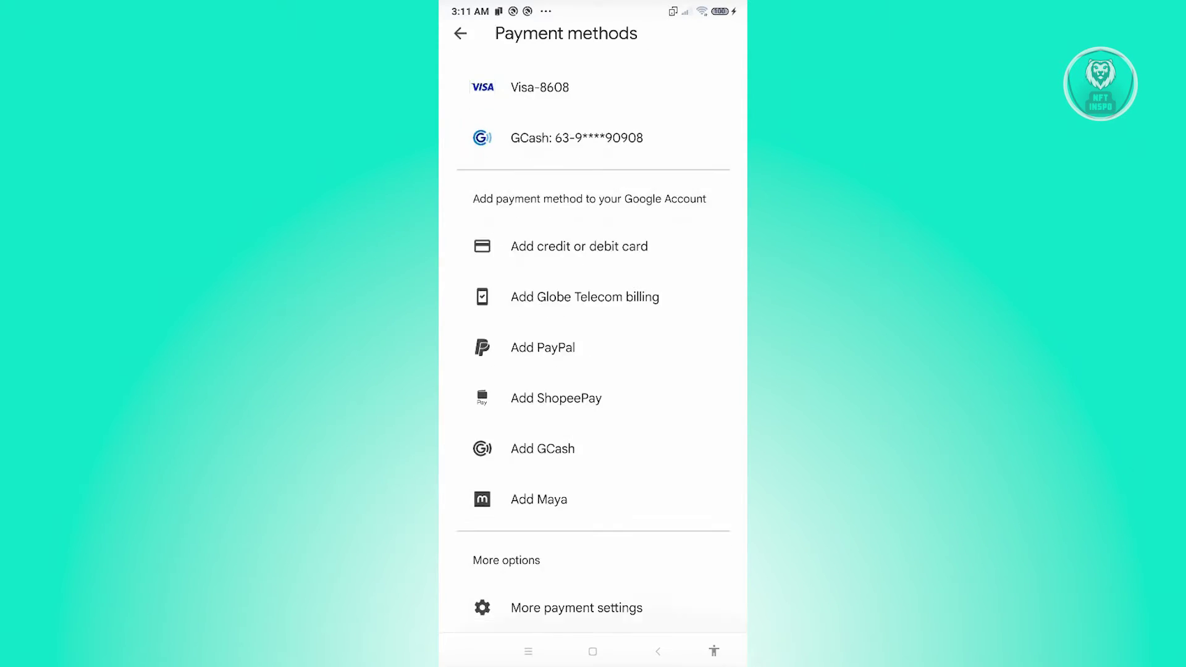
left_click(577, 608)
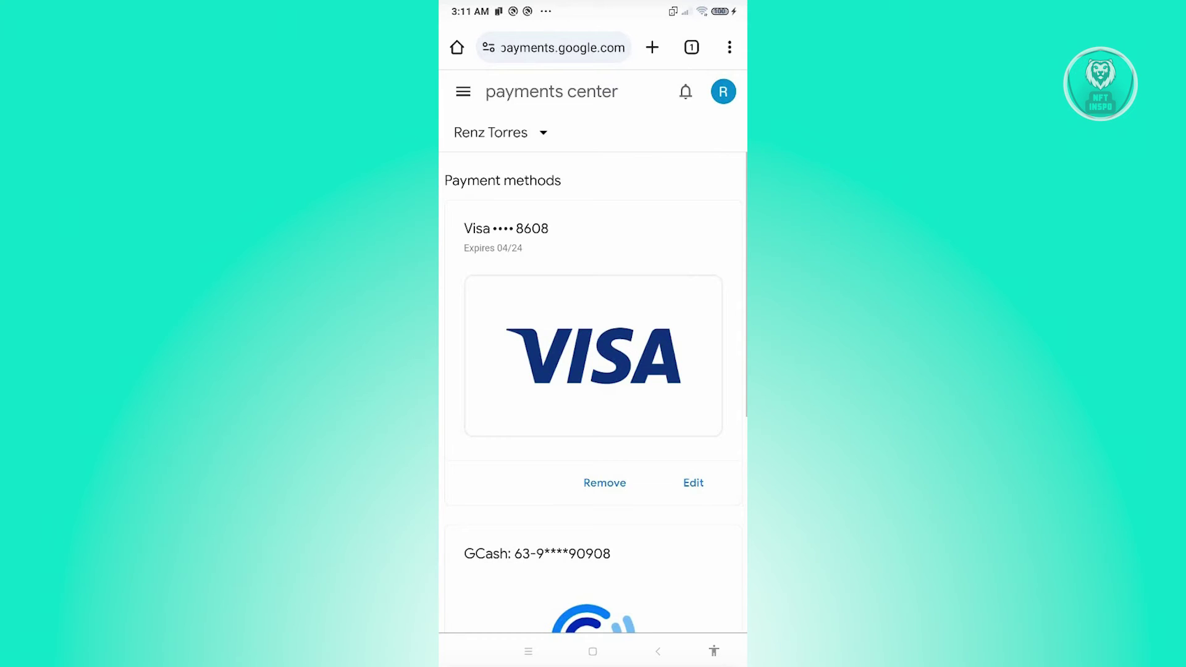
scroll(593, 389, "down", 3)
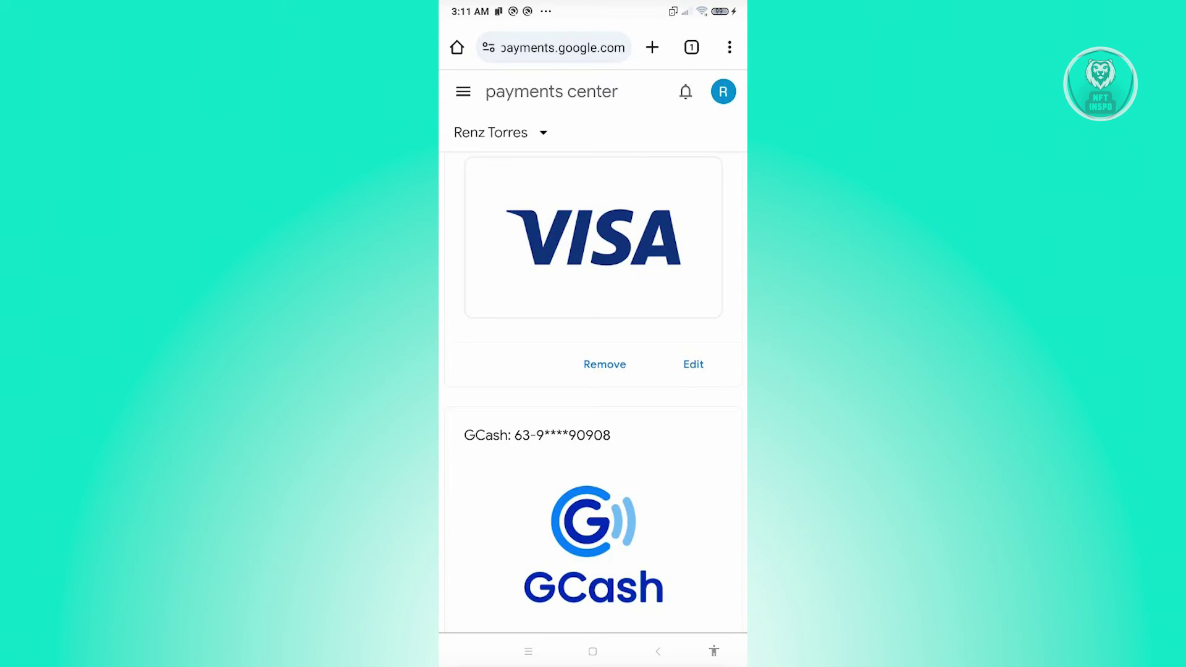
scroll(593, 389, "down", 2)
scroll(593, 390, "up", 2)
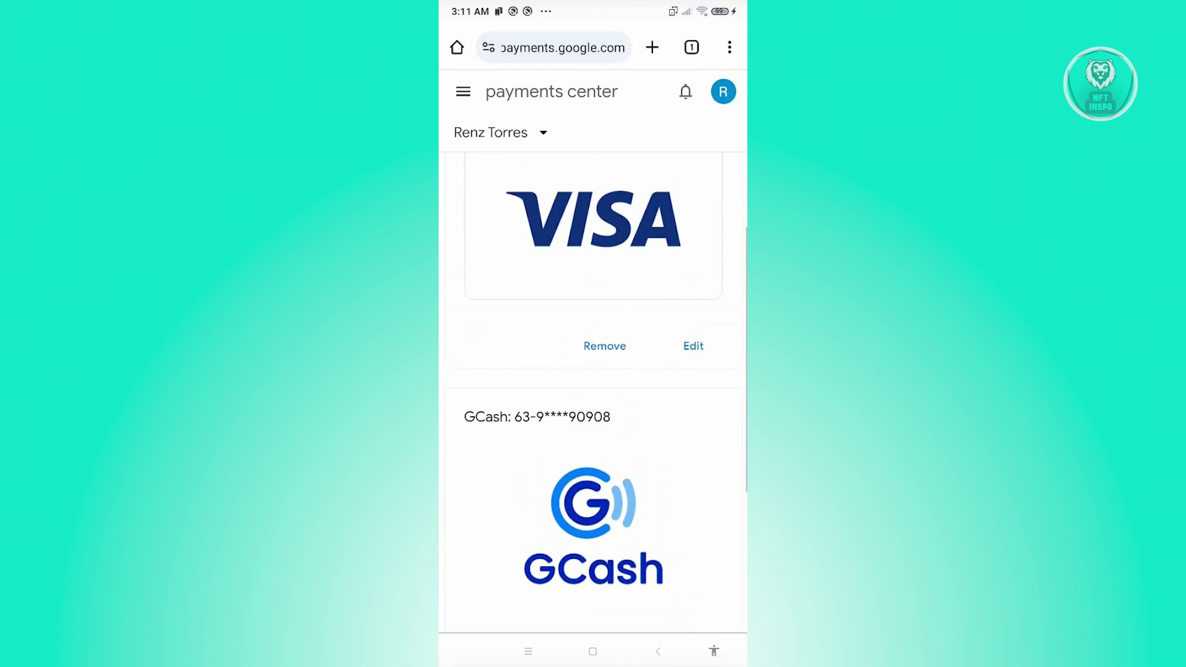
left_click(604, 346)
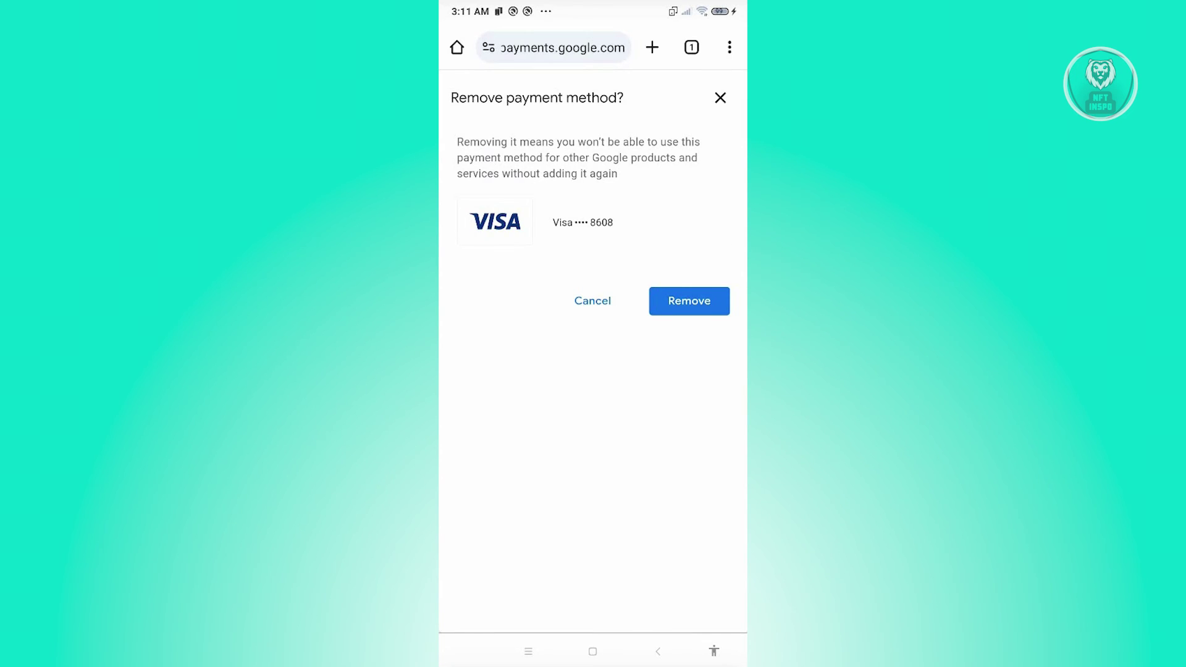
left_click(592, 300)
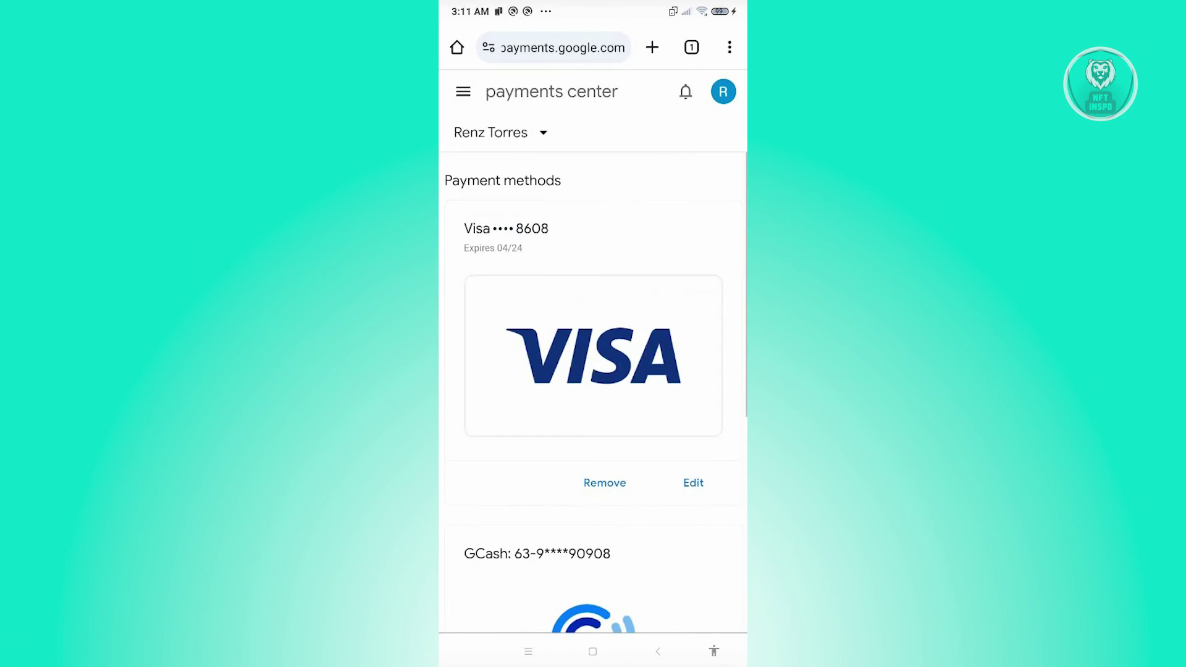
scroll(593, 390, "down", 5)
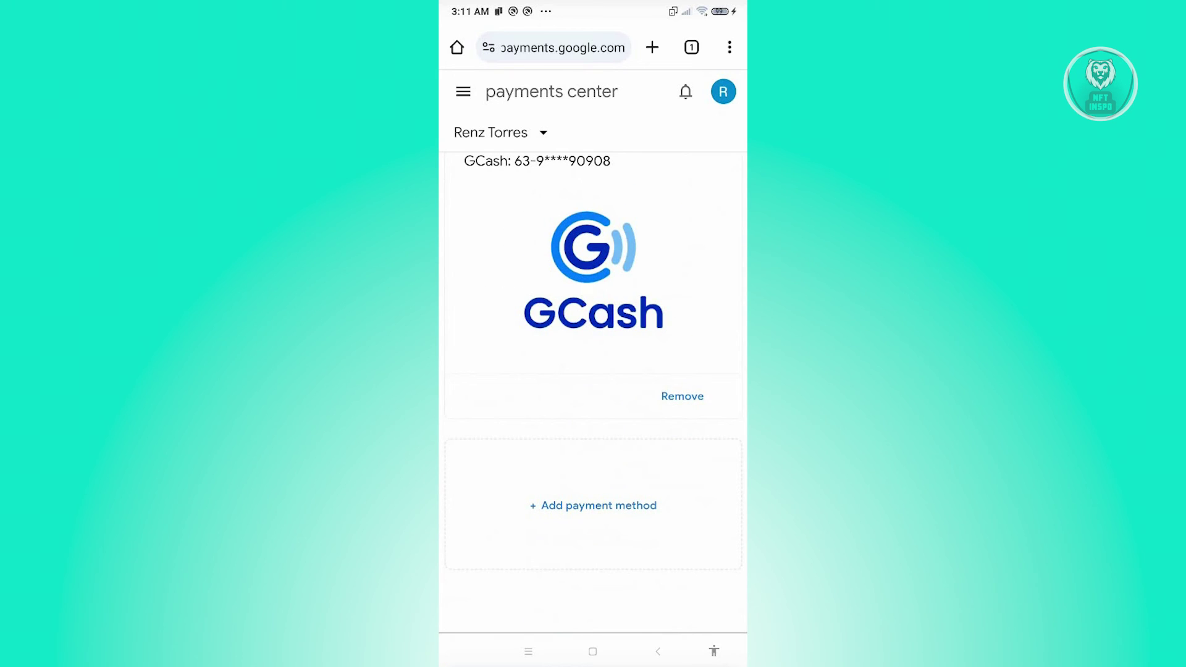
Choose "+ Add payment method" below the GCash entry.
left_click(592, 505)
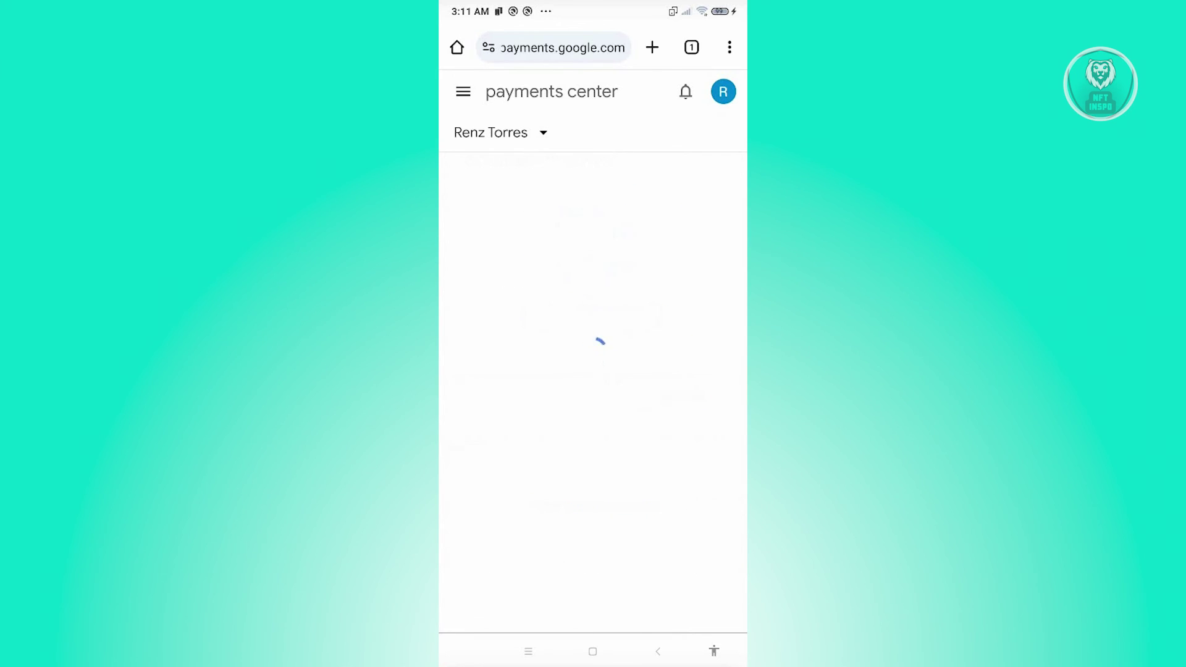